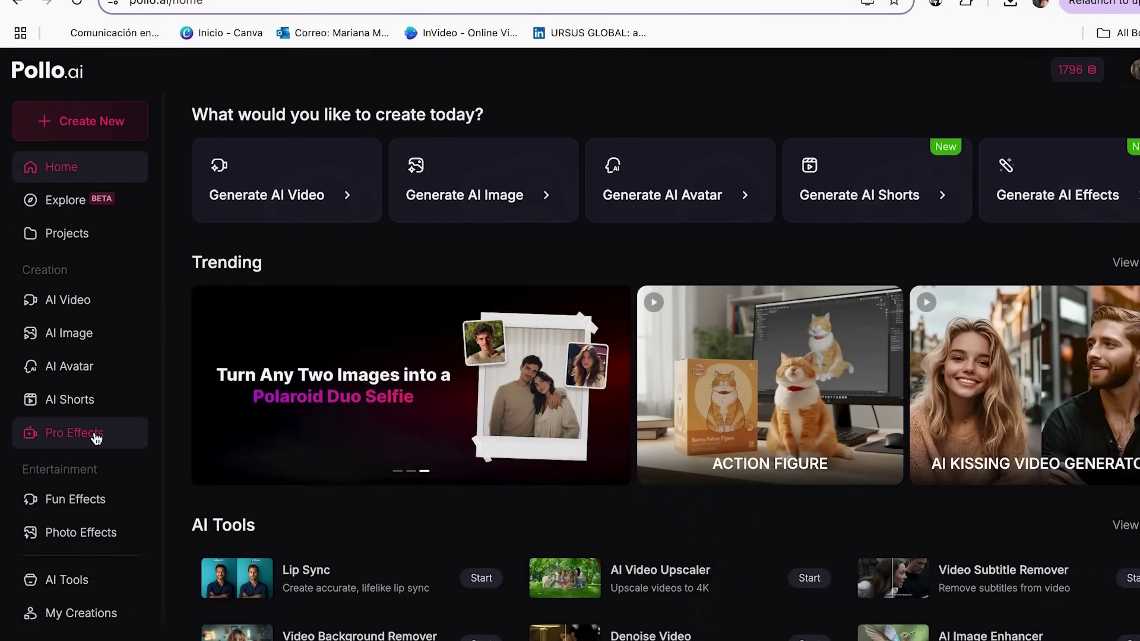
Open Text to Image under AI Image and keep Google Nano Banana as the model.
{"action": "left_click", "coordinate": [67, 335]}
{"action": "left_click", "coordinate": [288, 224]}
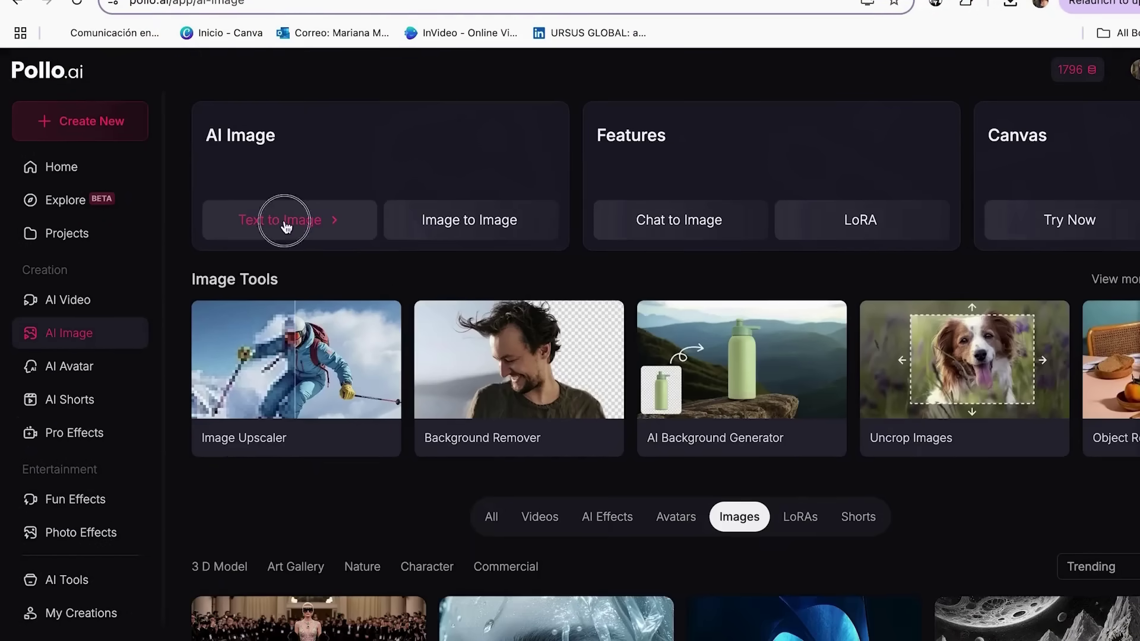
{"action": "left_click", "coordinate": [312, 208]}
{"action": "scroll", "coordinate": [292, 334], "scroll_direction": "down", "scroll_amount": 6}
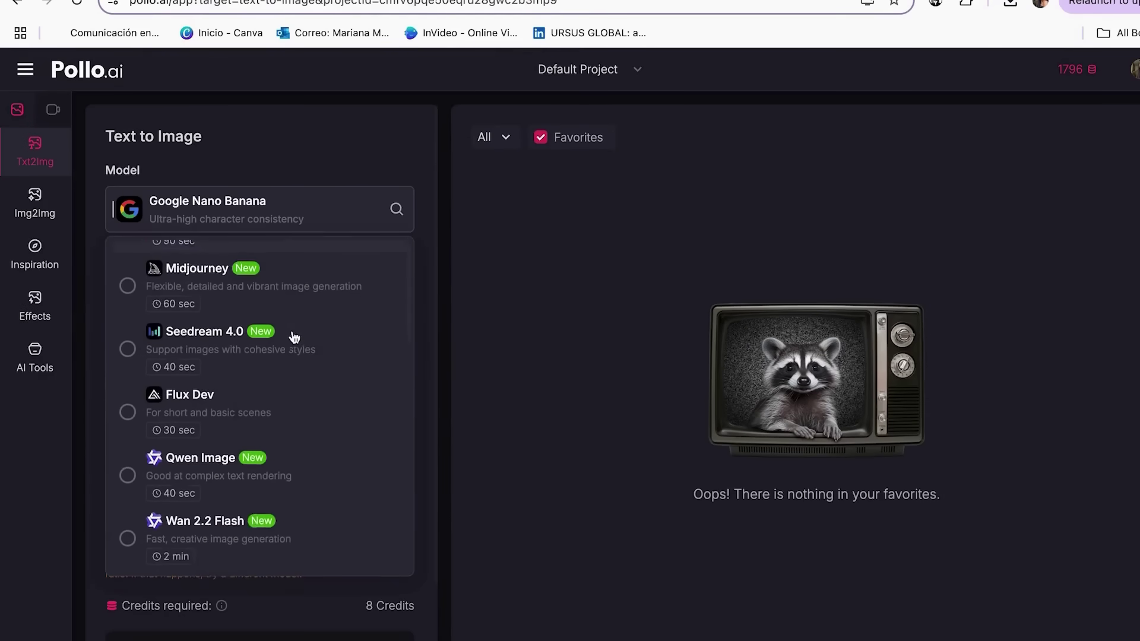
{"action": "scroll", "coordinate": [292, 334], "scroll_direction": "up", "scroll_amount": 5}
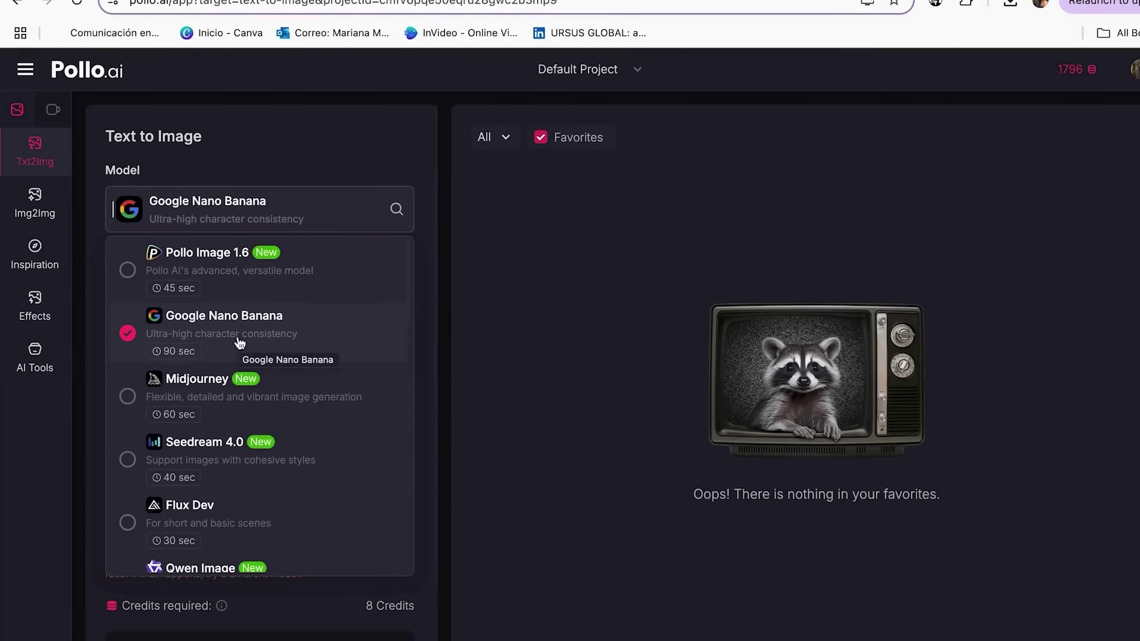
{"action": "left_click", "coordinate": [240, 343]}
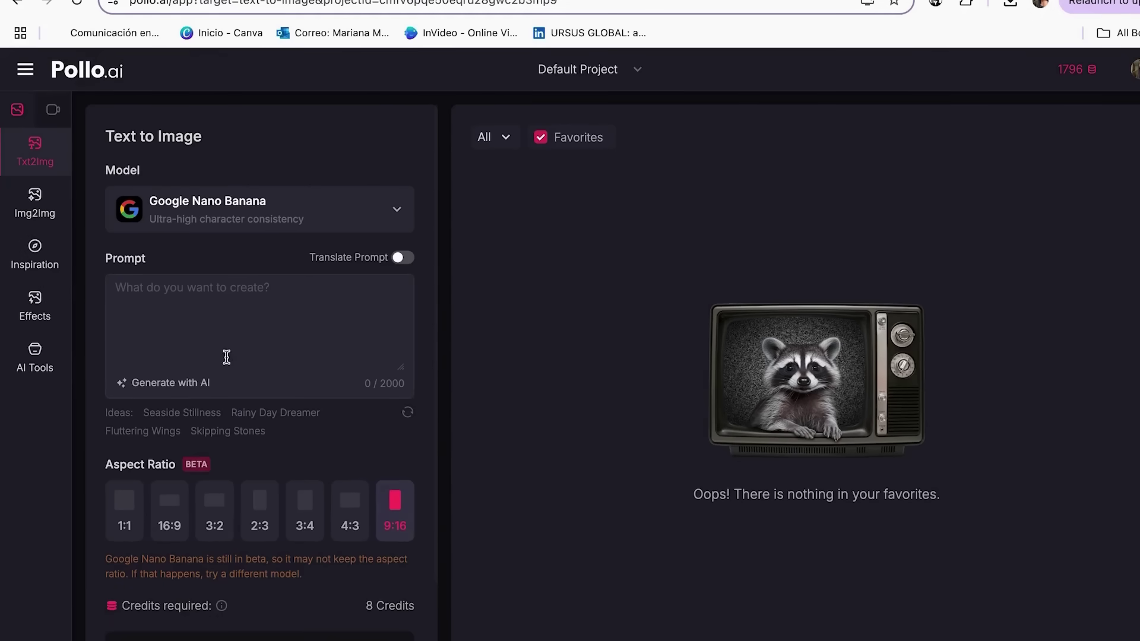
Paste the cozy bathroom portrait prompt, generate the 9:16 image, and filter the gallery to Favorites.
{"action": "scroll", "coordinate": [232, 521], "scroll_direction": "down", "scroll_amount": 2}
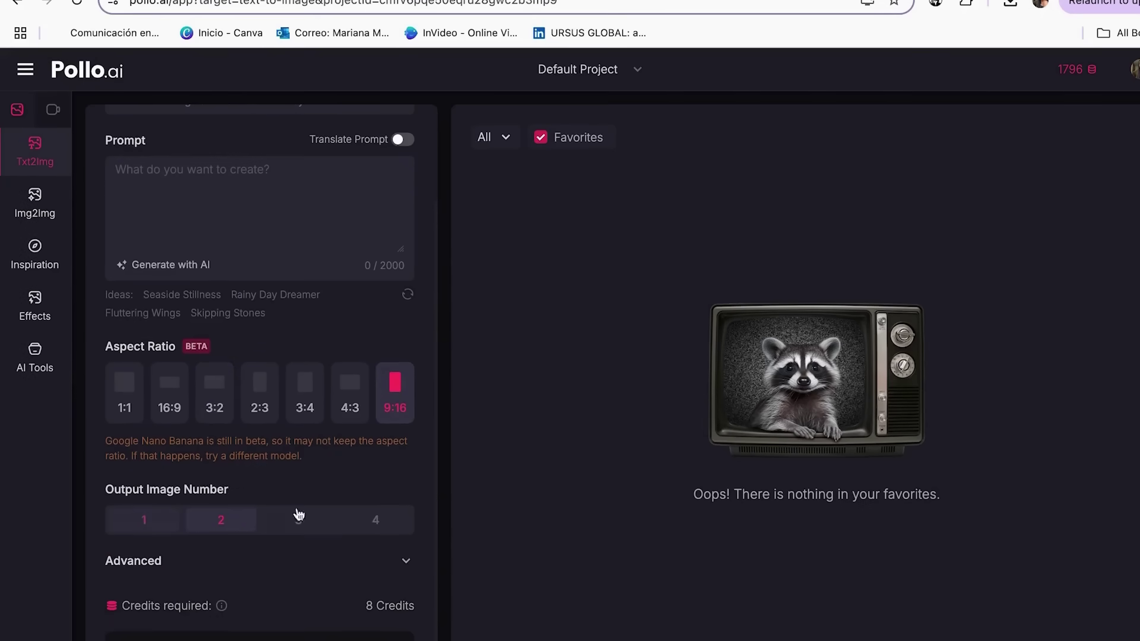
{"action": "scroll", "coordinate": [250, 432], "scroll_direction": "up", "scroll_amount": 2}
{"action": "left_click", "coordinate": [166, 305]}
{"action": "type", "text": "...visible, very close-up to her face, natural morning light, cozy bathroom background, realistic skin texture, soft shadows, warm and bright atmosphere, casual and authentic expression, shallow depth of field, high detail, 4k, cinematic lighting"}
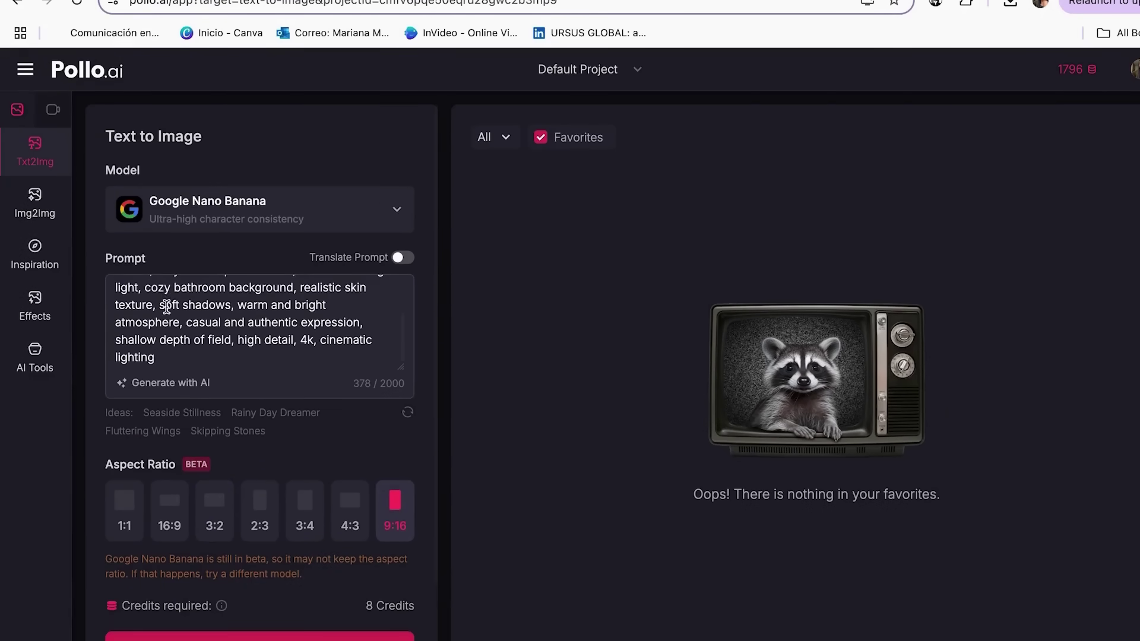
{"action": "left_click", "coordinate": [260, 636]}
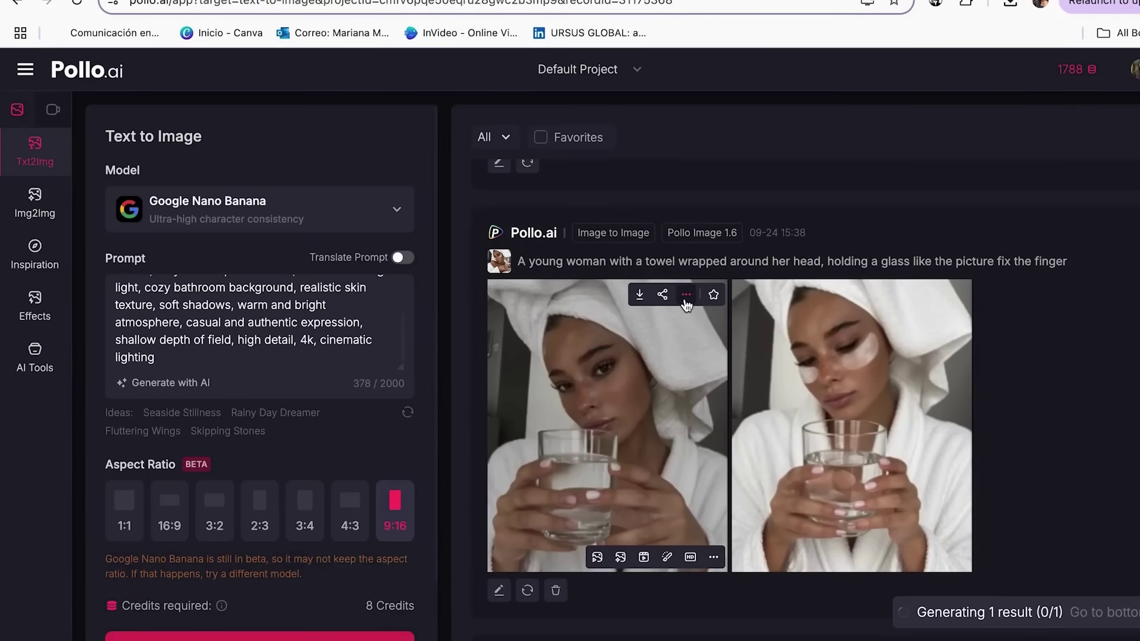
{"action": "left_click", "coordinate": [540, 137]}
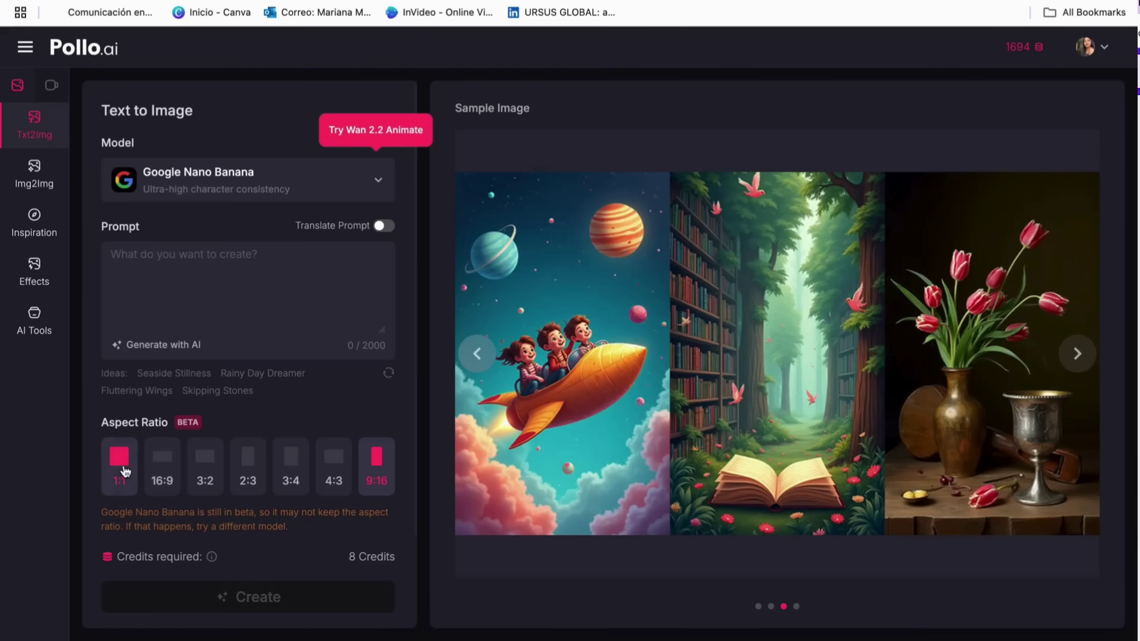
Set the image aspect ratio to 4:3, then switch to the photo-to-video Avatar generator.
{"action": "left_click", "coordinate": [163, 463]}
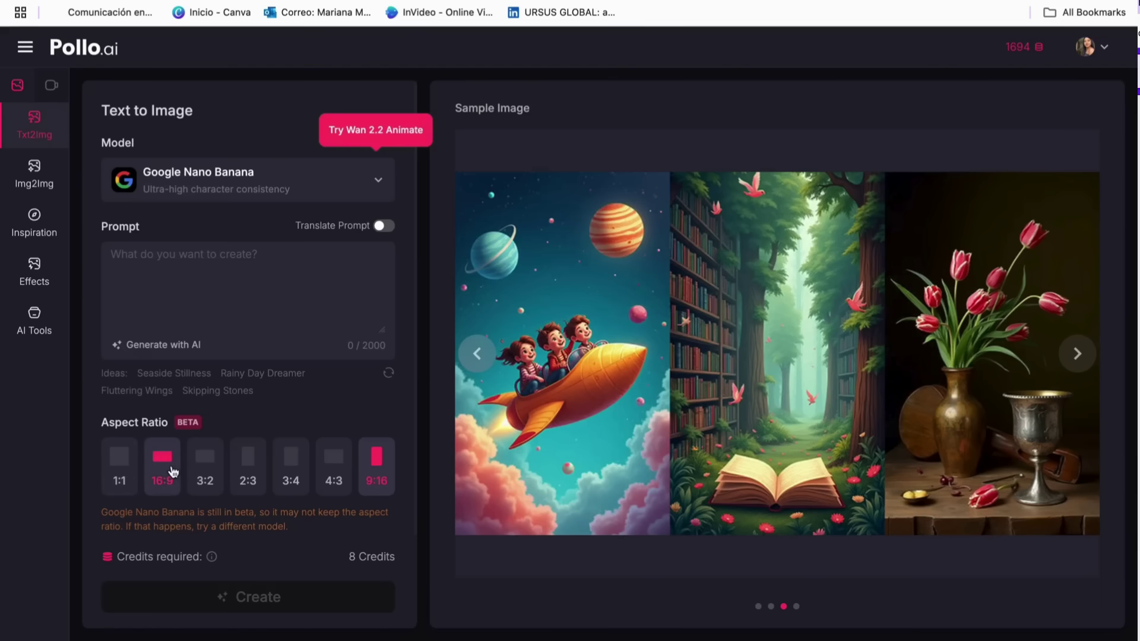
{"action": "left_click", "coordinate": [205, 463]}
{"action": "left_click", "coordinate": [248, 463]}
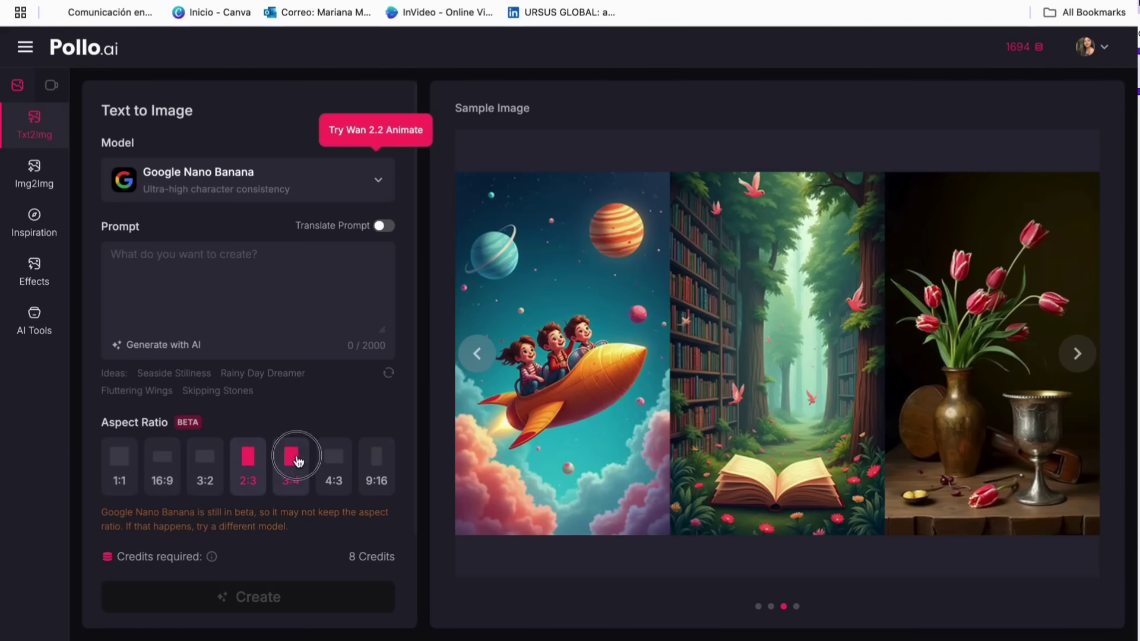
{"action": "left_click", "coordinate": [290, 463]}
{"action": "left_click", "coordinate": [342, 466]}
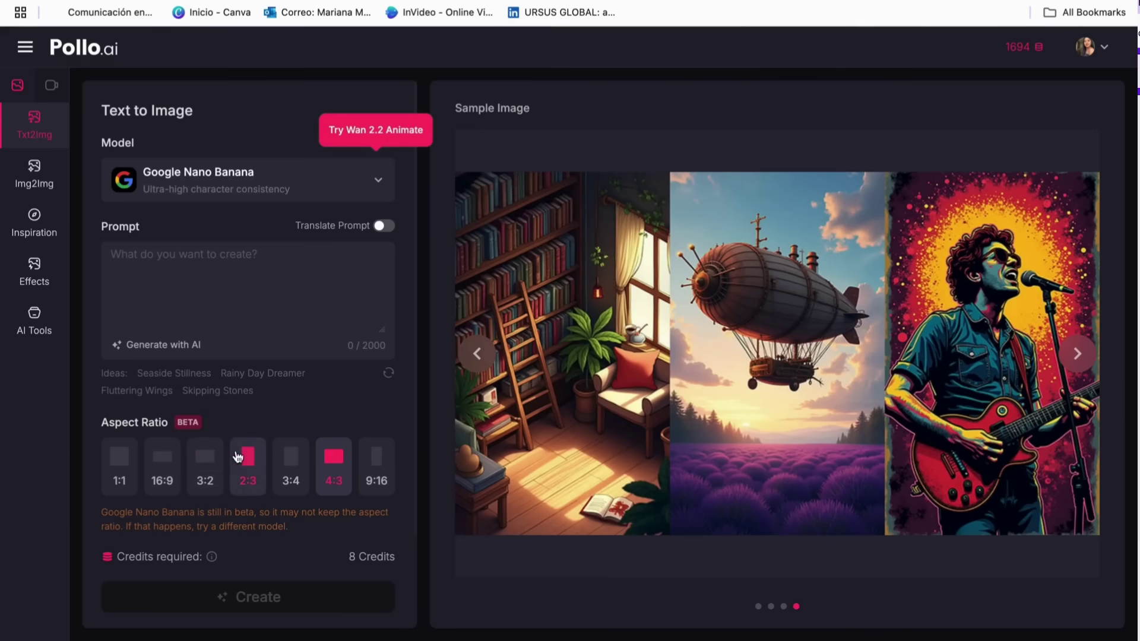
{"action": "scroll", "coordinate": [304, 503], "scroll_direction": "down", "scroll_amount": 2}
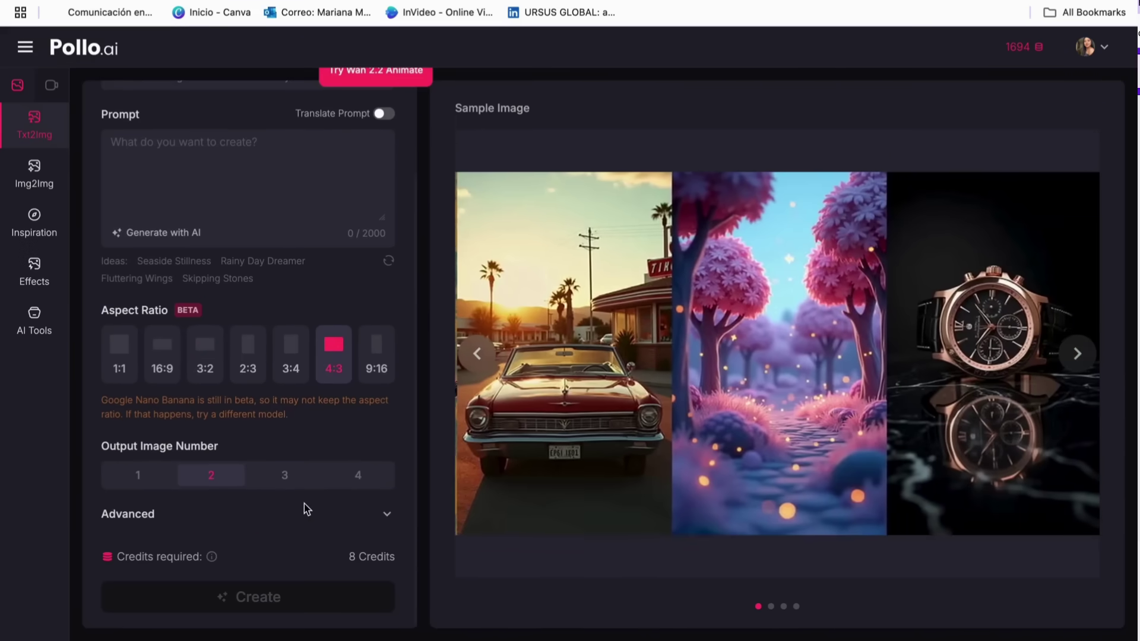
{"action": "left_click", "coordinate": [52, 86]}
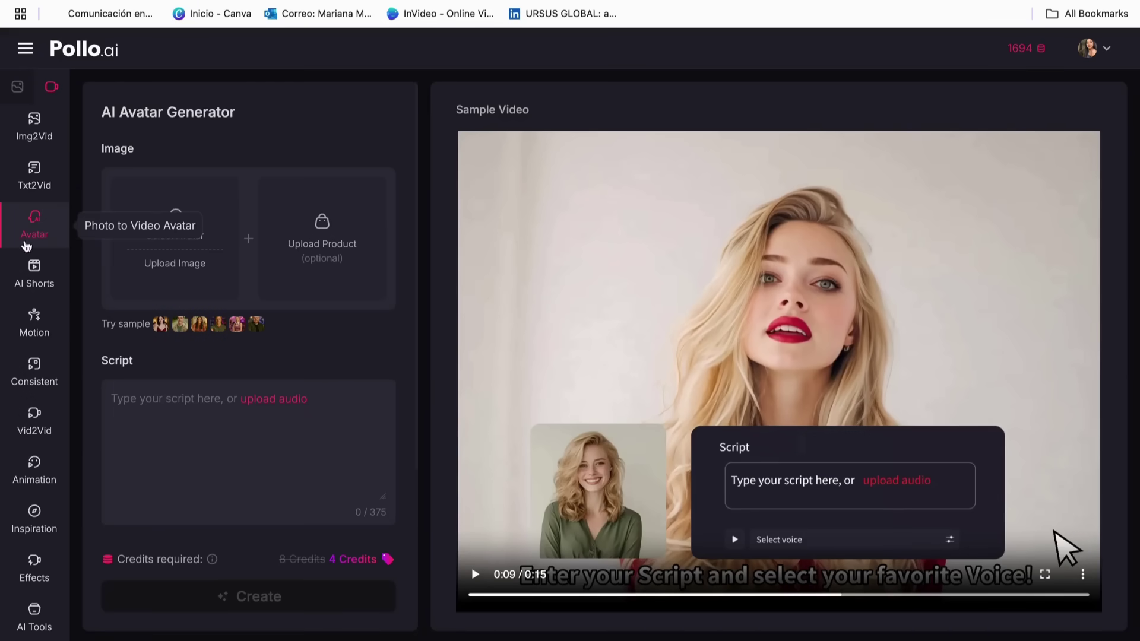
Browse the Public Avatars gallery and close it without choosing one.
{"action": "left_click", "coordinate": [173, 234]}
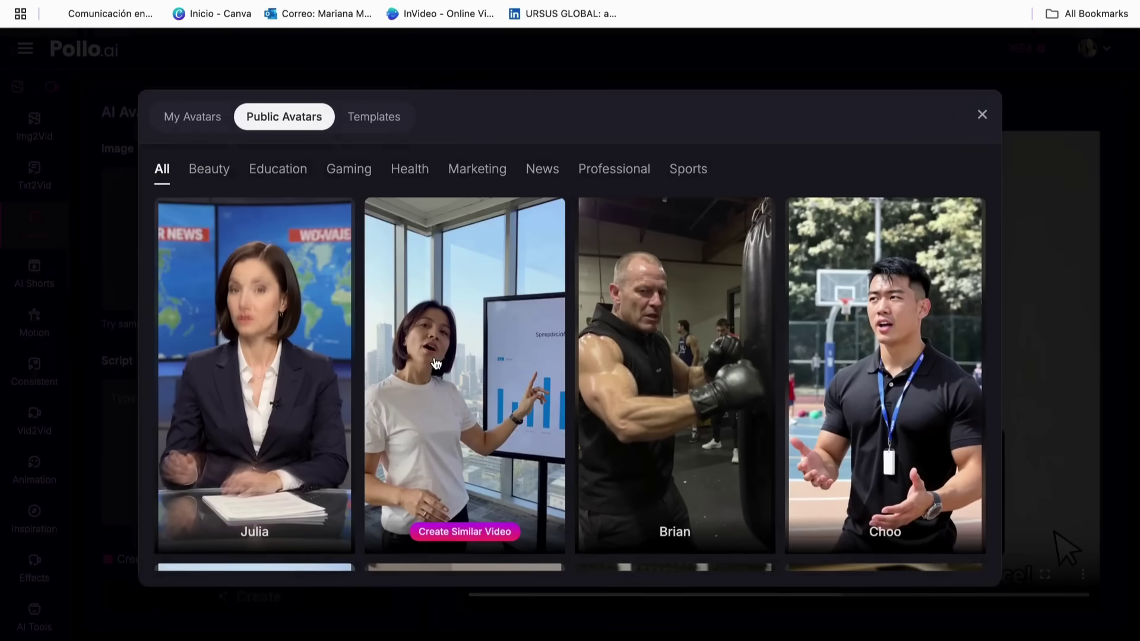
{"action": "scroll", "coordinate": [437, 364], "scroll_direction": "down", "scroll_amount": 10}
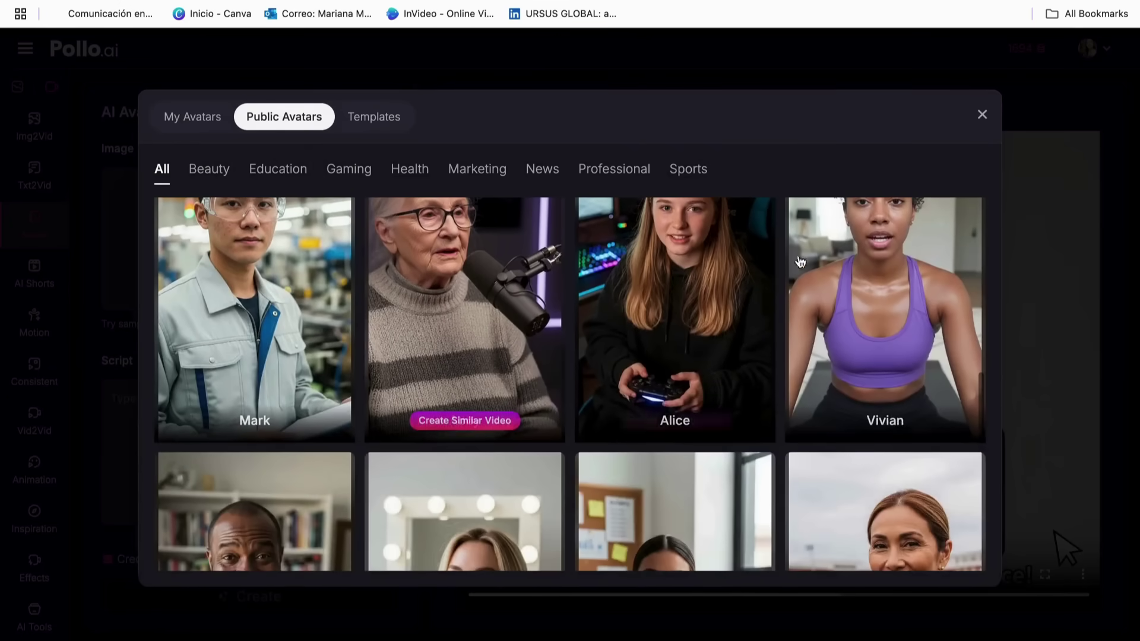
{"action": "left_click", "coordinate": [982, 115]}
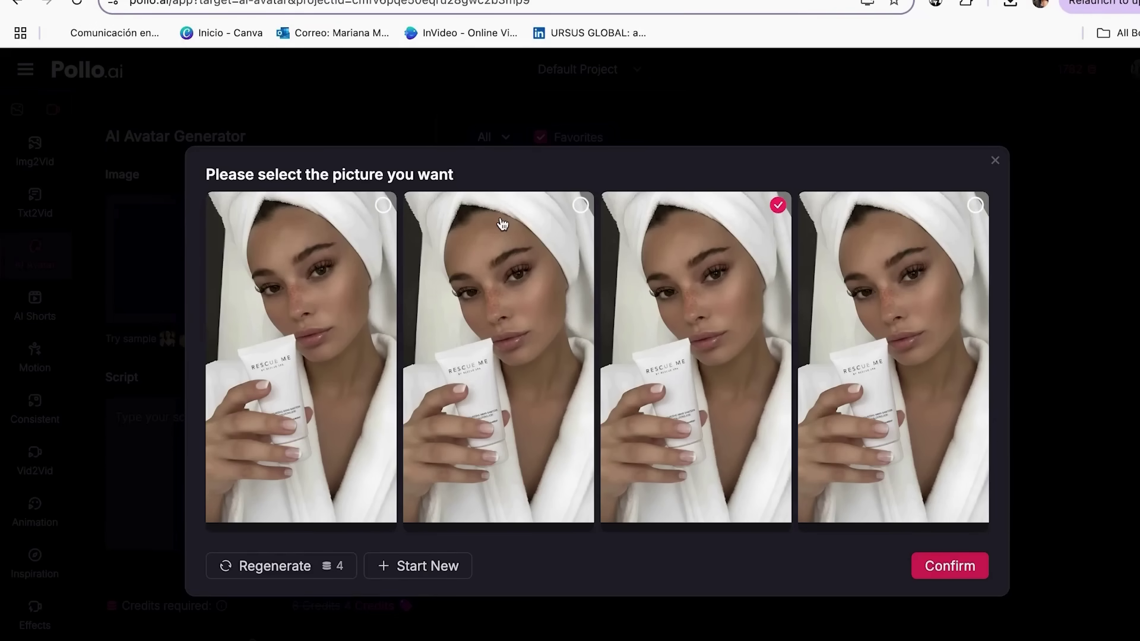
Confirm the chosen towel portrait as the avatar picture.
{"action": "left_click", "coordinate": [331, 487]}
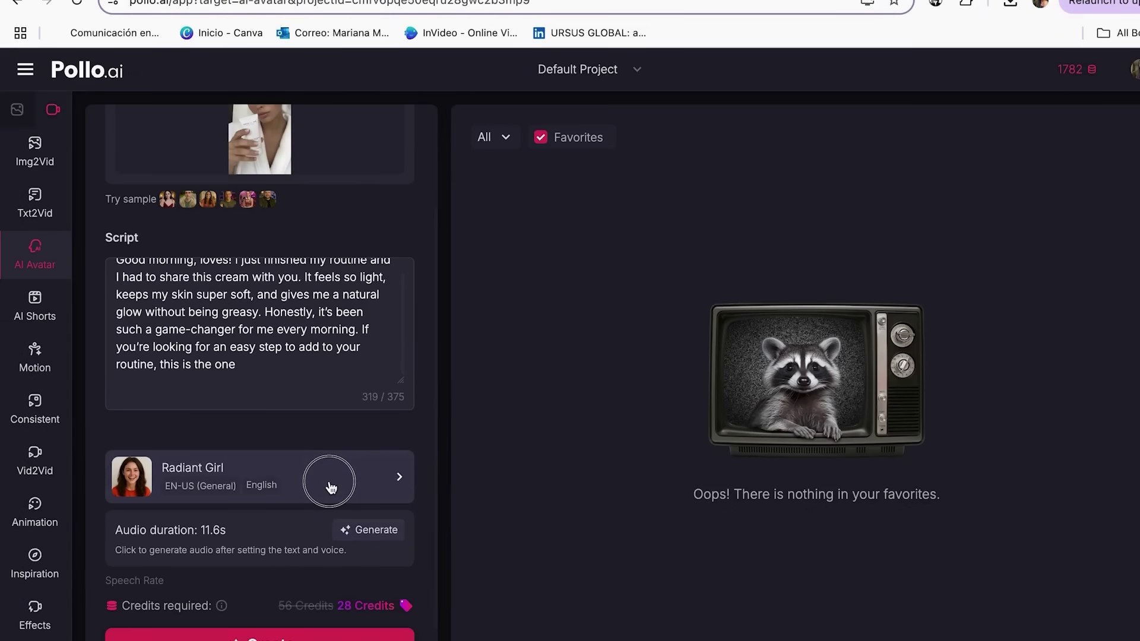
Pick Gorgeous Lady from the avatar's voice list.
{"action": "left_click", "coordinate": [331, 487]}
{"action": "scroll", "coordinate": [542, 463], "scroll_direction": "down", "scroll_amount": 1}
{"action": "scroll", "coordinate": [377, 402], "scroll_direction": "up", "scroll_amount": 1}
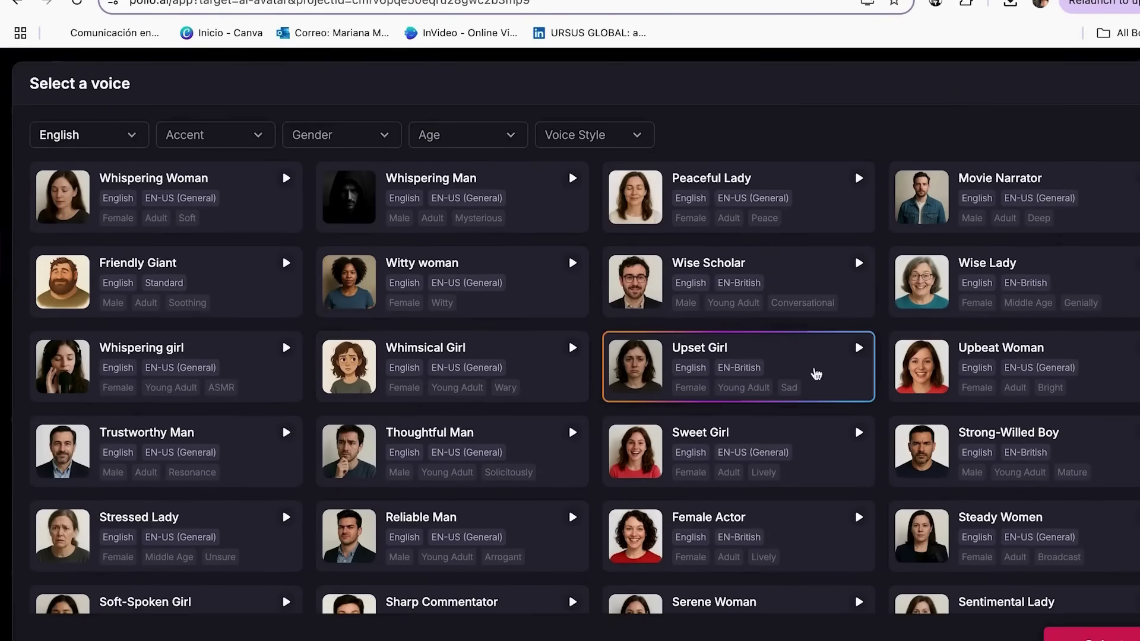
{"action": "scroll", "coordinate": [926, 363], "scroll_direction": "down", "scroll_amount": 4}
{"action": "scroll", "coordinate": [879, 380], "scroll_direction": "down", "scroll_amount": 1}
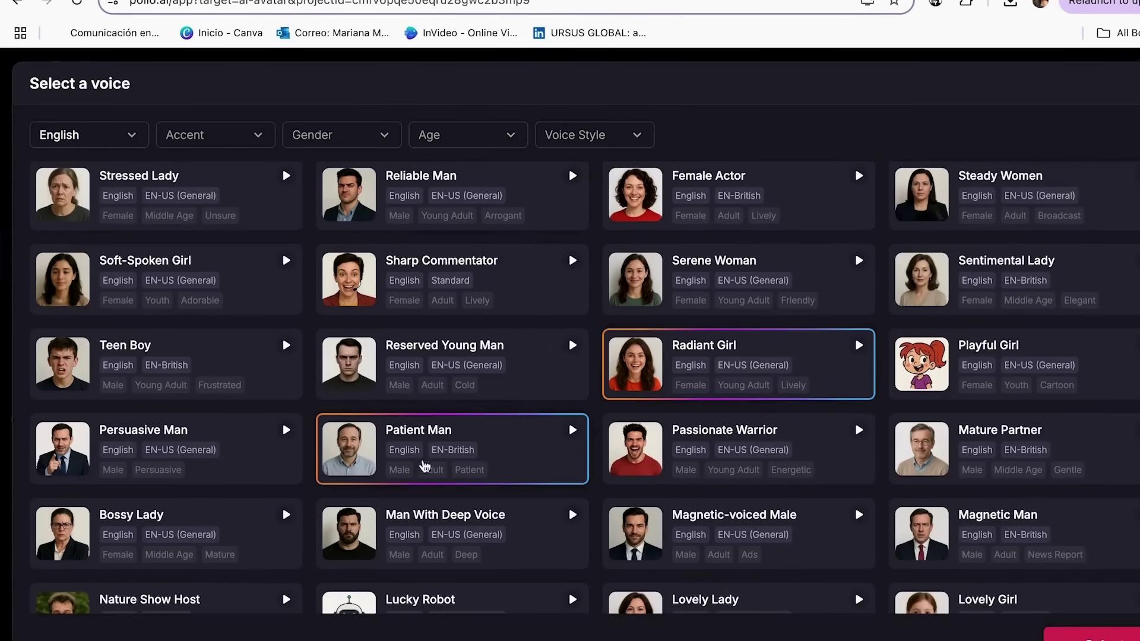
{"action": "scroll", "coordinate": [419, 457], "scroll_direction": "down", "scroll_amount": 3}
{"action": "scroll", "coordinate": [736, 466], "scroll_direction": "down", "scroll_amount": 1}
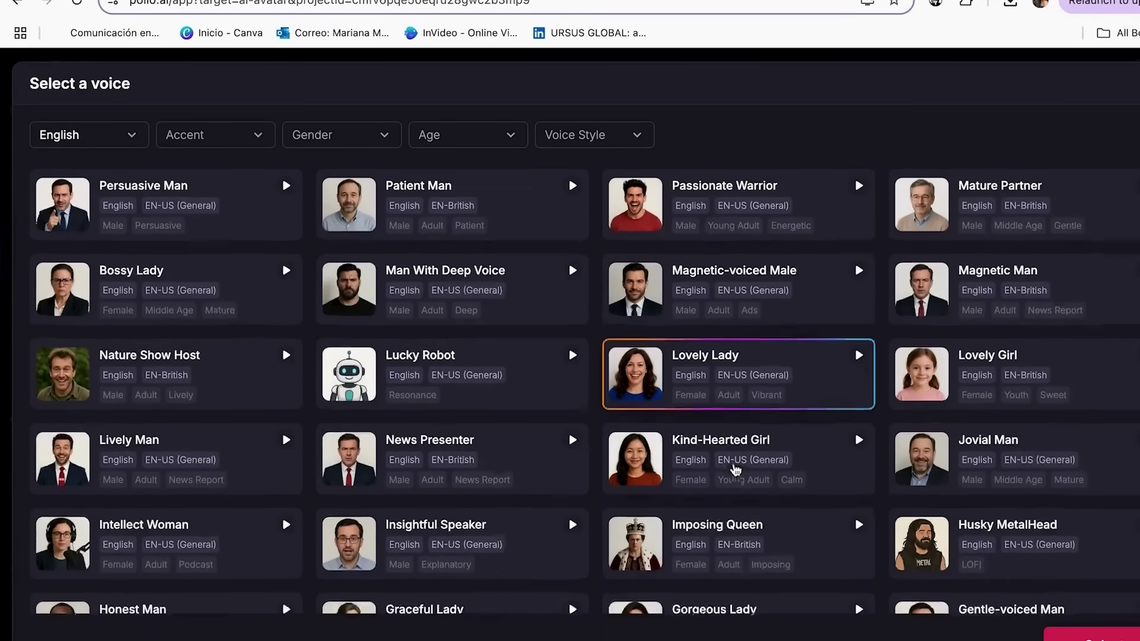
{"action": "scroll", "coordinate": [814, 467], "scroll_direction": "down", "scroll_amount": 3}
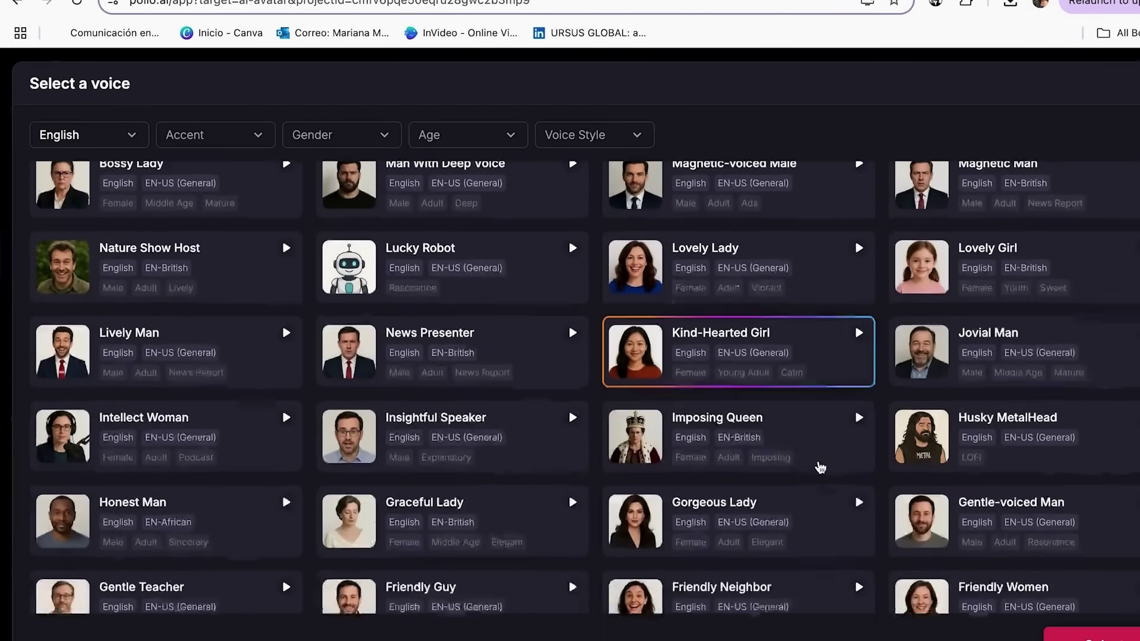
{"action": "left_click", "coordinate": [826, 473]}
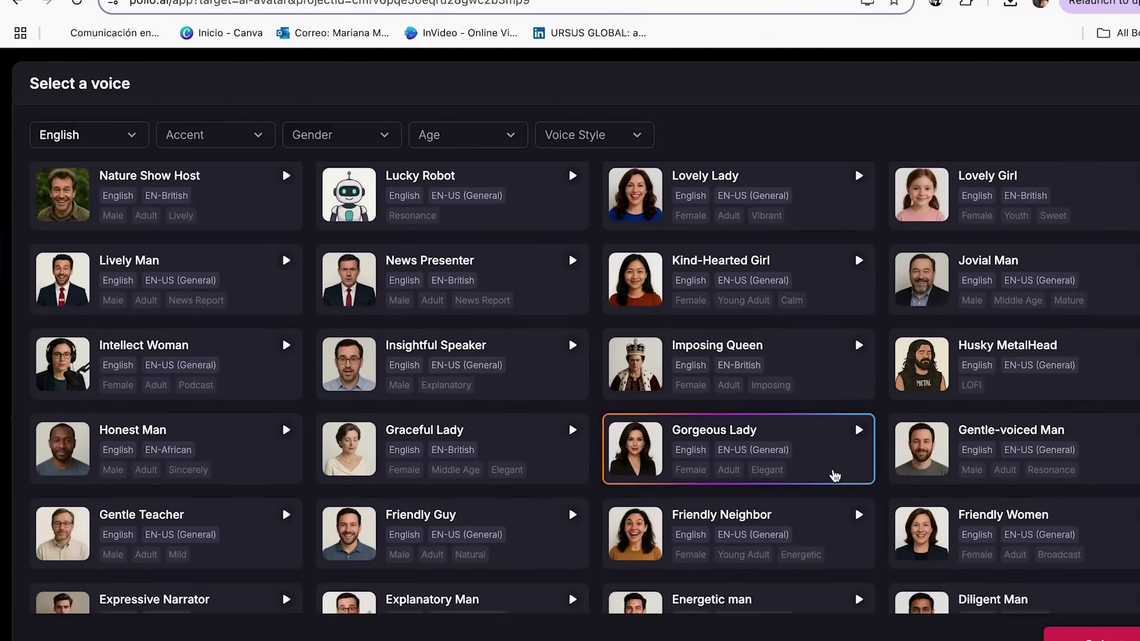
Check the Language, Accent and Gender filters, then confirm Gorgeous Lady as the voice.
{"action": "scroll", "coordinate": [859, 521], "scroll_direction": "down", "scroll_amount": 3}
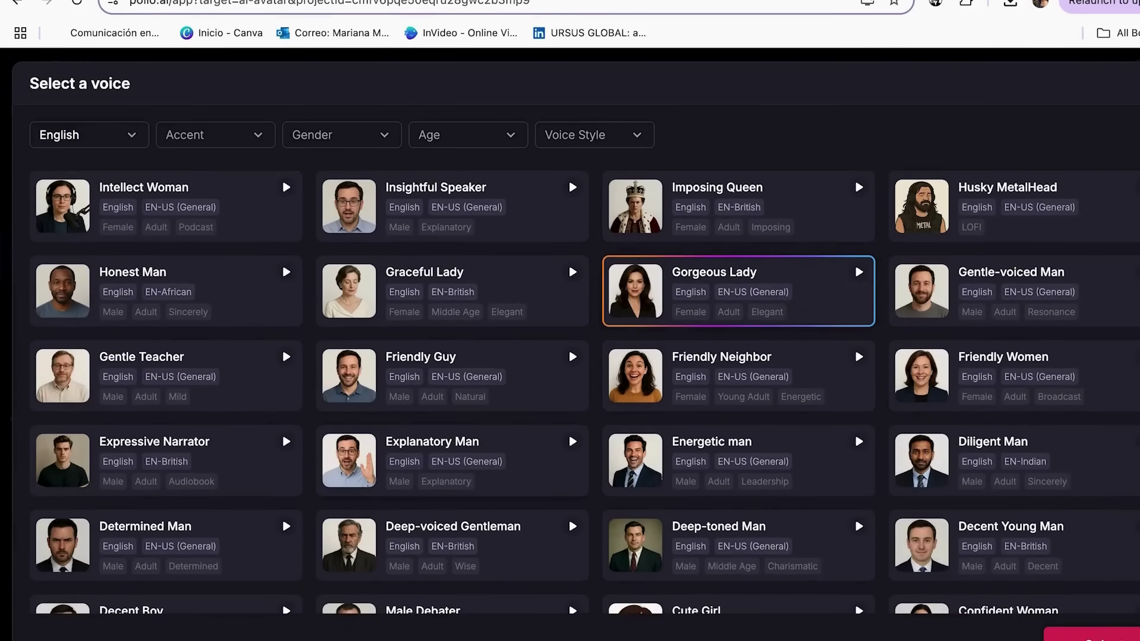
{"action": "left_click", "coordinate": [128, 136]}
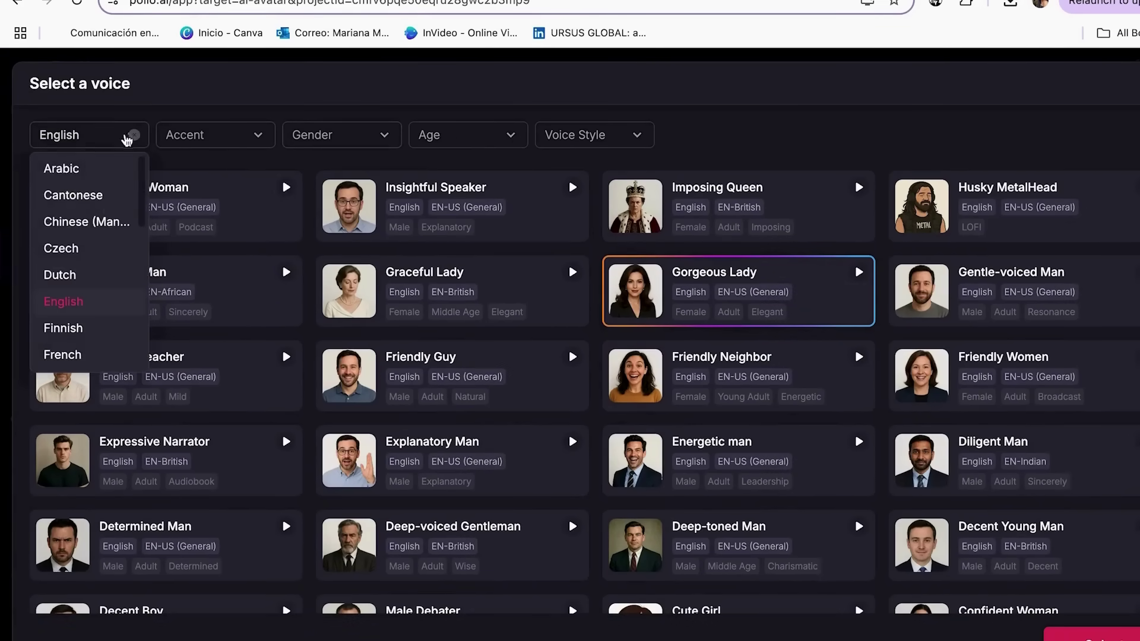
{"action": "scroll", "coordinate": [101, 325], "scroll_direction": "down", "scroll_amount": 7}
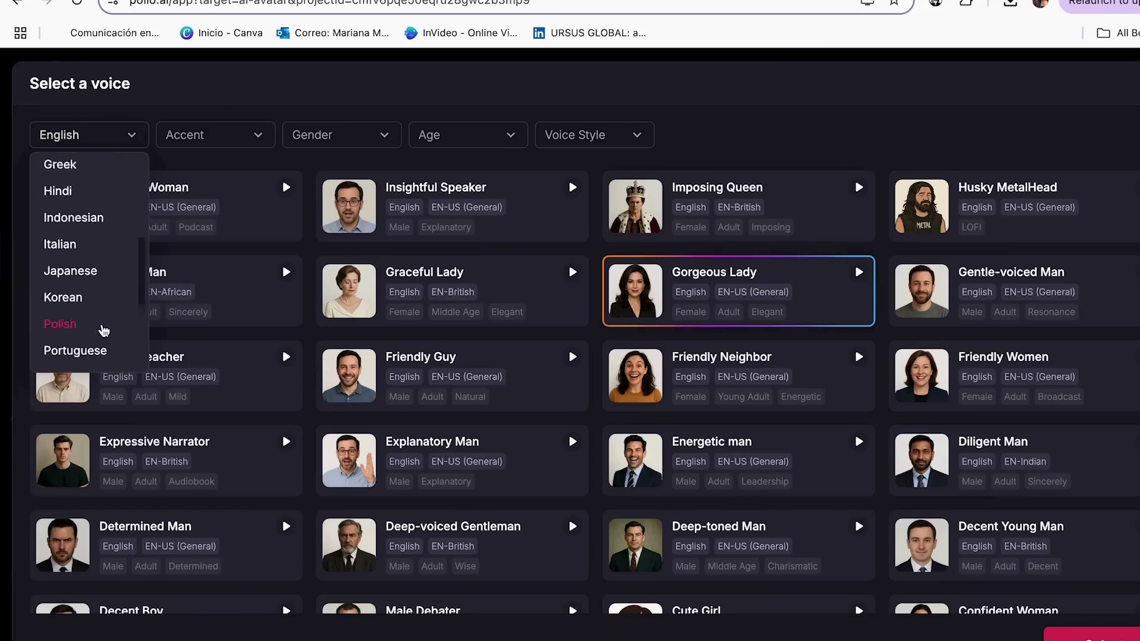
{"action": "left_click", "coordinate": [198, 144]}
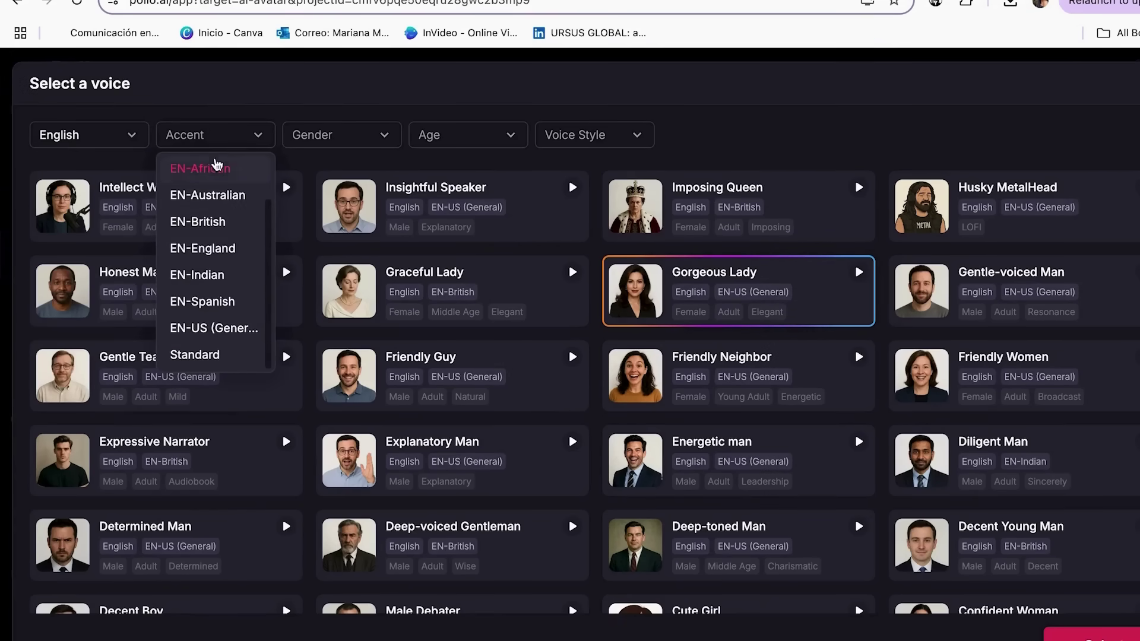
{"action": "left_click", "coordinate": [314, 143]}
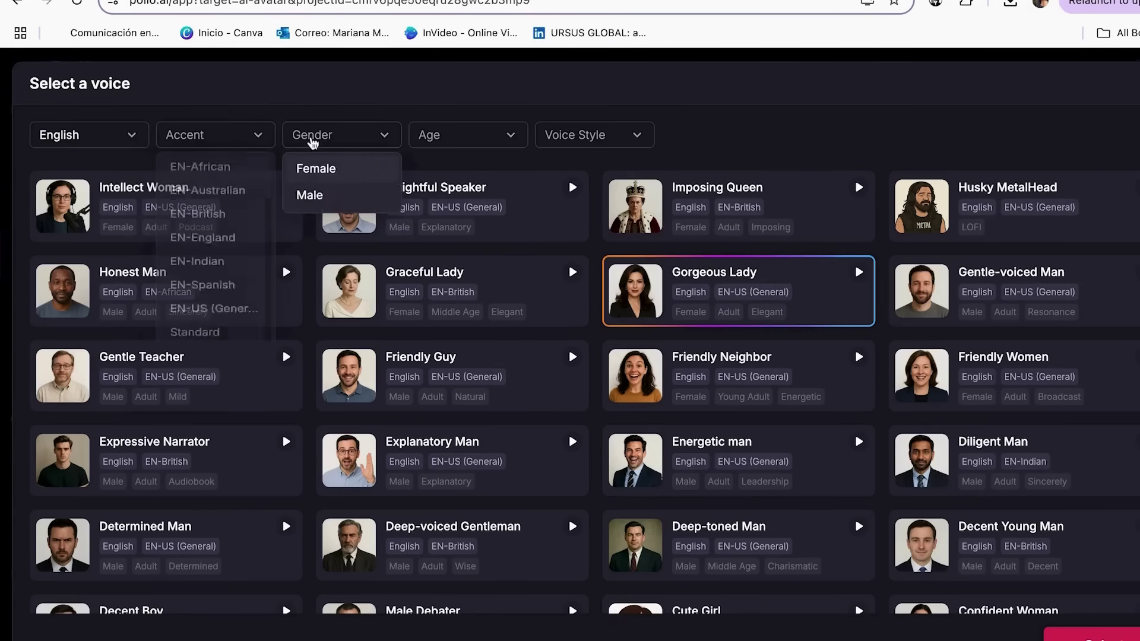
{"action": "left_click", "coordinate": [710, 132]}
{"action": "left_click", "coordinate": [1072, 634]}
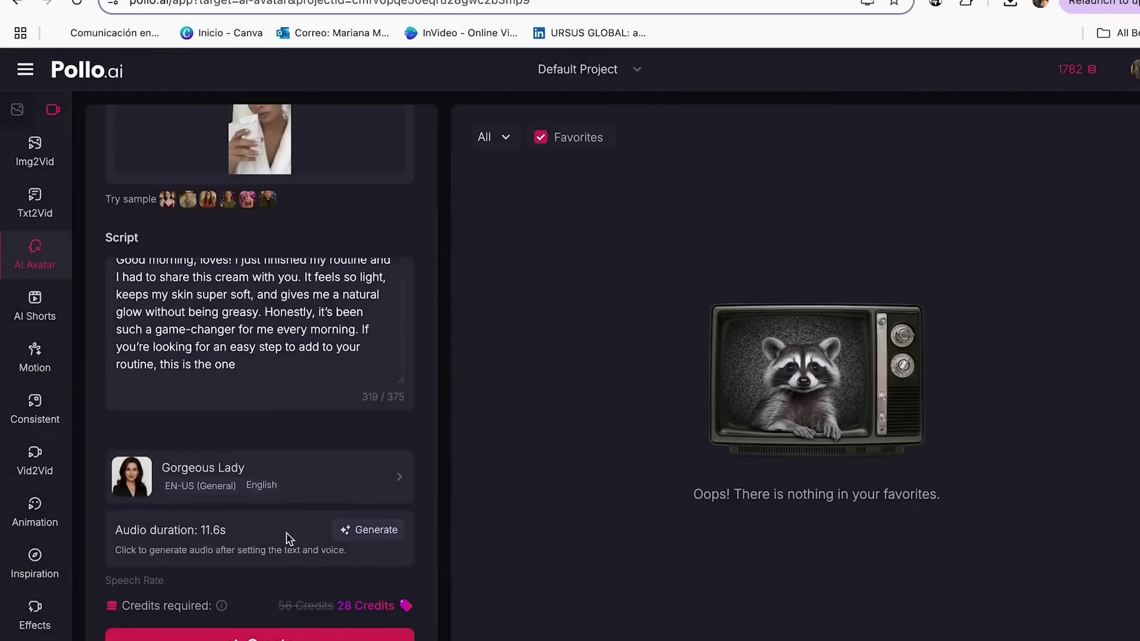
Scroll the settings panel to review the 1x Speech Rate and Advanced options.
{"action": "scroll", "coordinate": [287, 539], "scroll_direction": "down", "scroll_amount": 2}
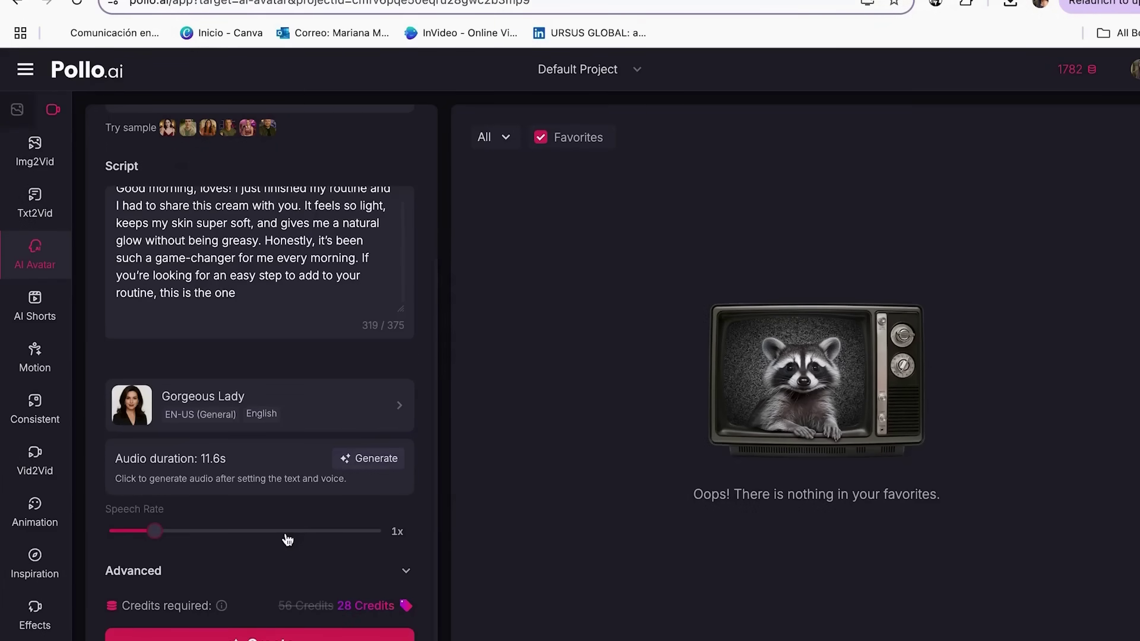
{"action": "scroll", "coordinate": [288, 539], "scroll_direction": "up", "scroll_amount": 4}
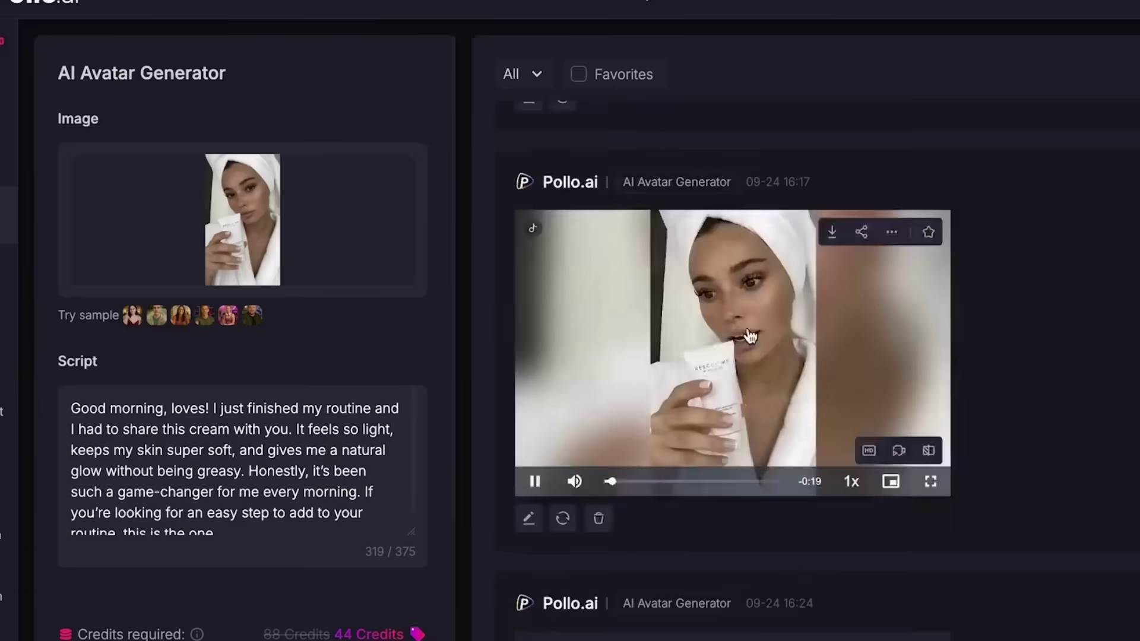
View the finished RESCUE ME cream avatar video in detail, pause it, and close the view.
{"action": "left_click", "coordinate": [674, 326]}
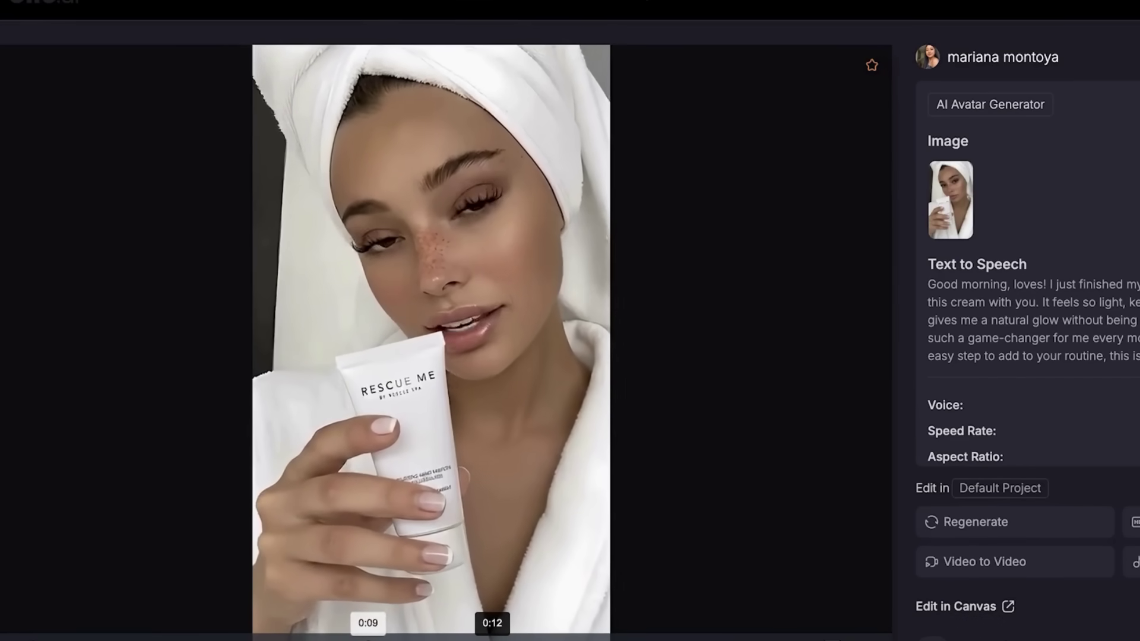
{"action": "left_click", "coordinate": [0, 640]}
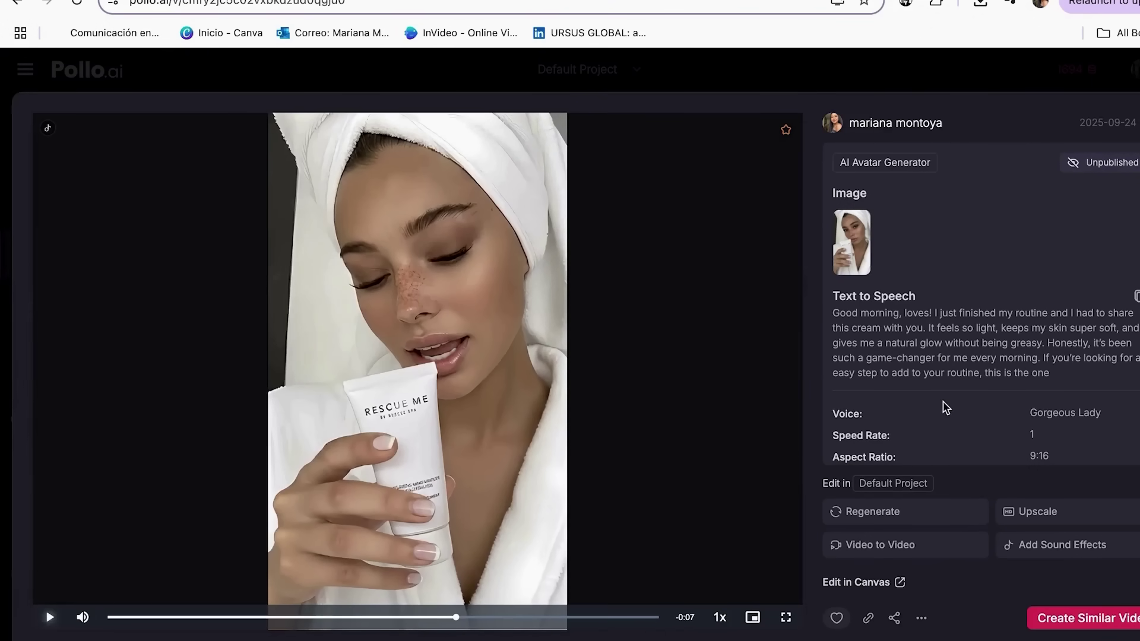
{"action": "key", "text": "Escape"}
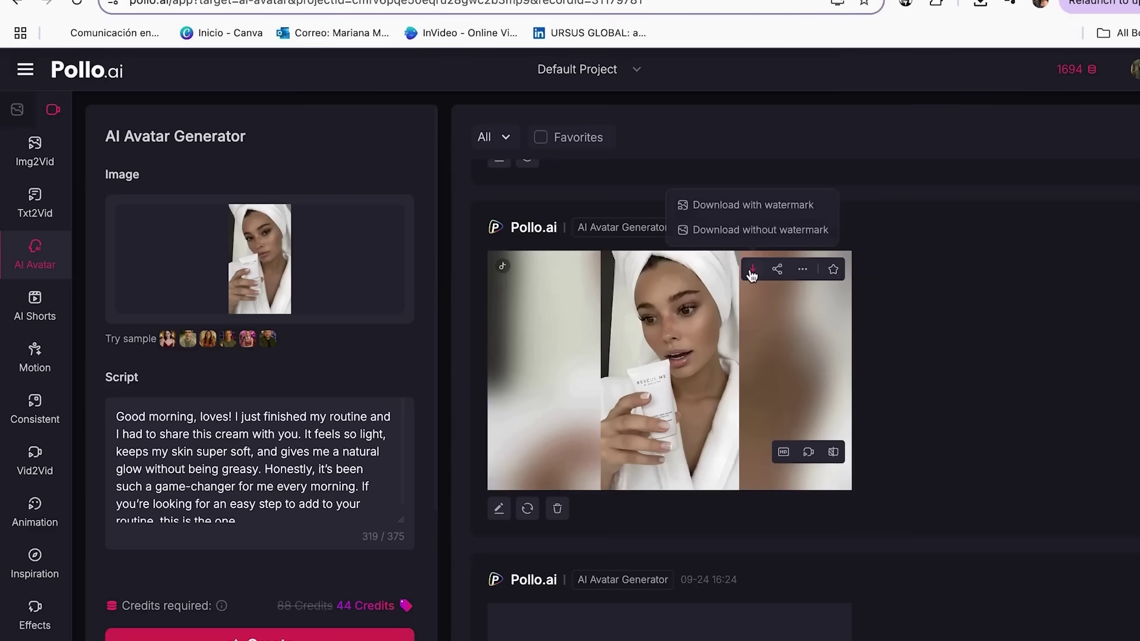
{"action": "left_click", "coordinate": [783, 452]}
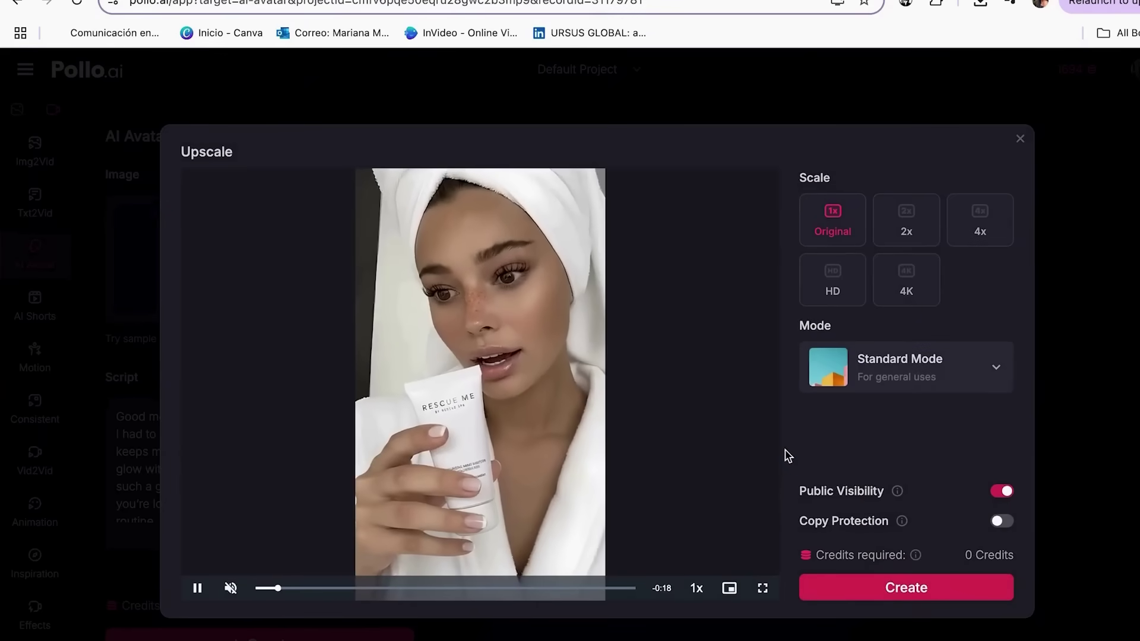
{"action": "left_click", "coordinate": [963, 242]}
{"action": "left_click", "coordinate": [832, 291]}
{"action": "left_click", "coordinate": [911, 278]}
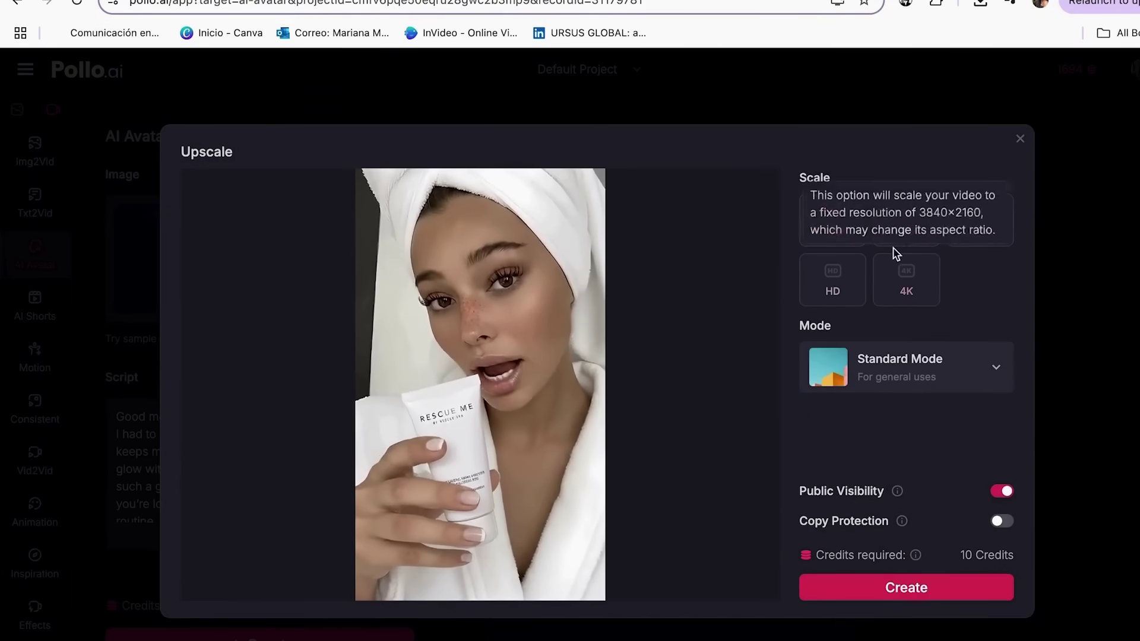
{"action": "left_click", "coordinate": [915, 287]}
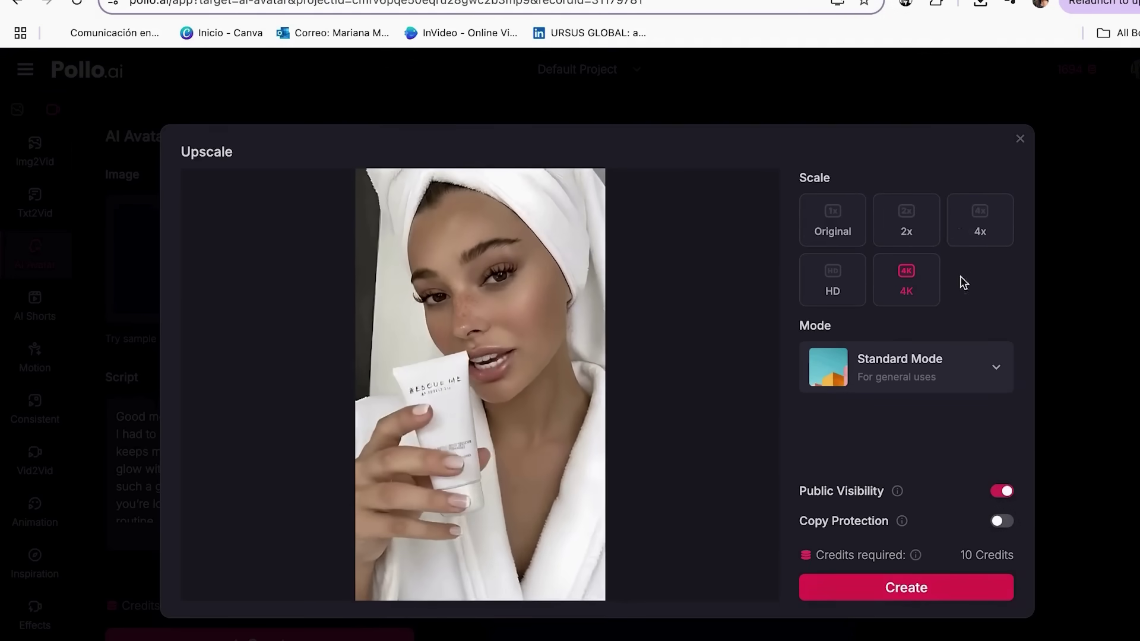
{"action": "left_click", "coordinate": [840, 299]}
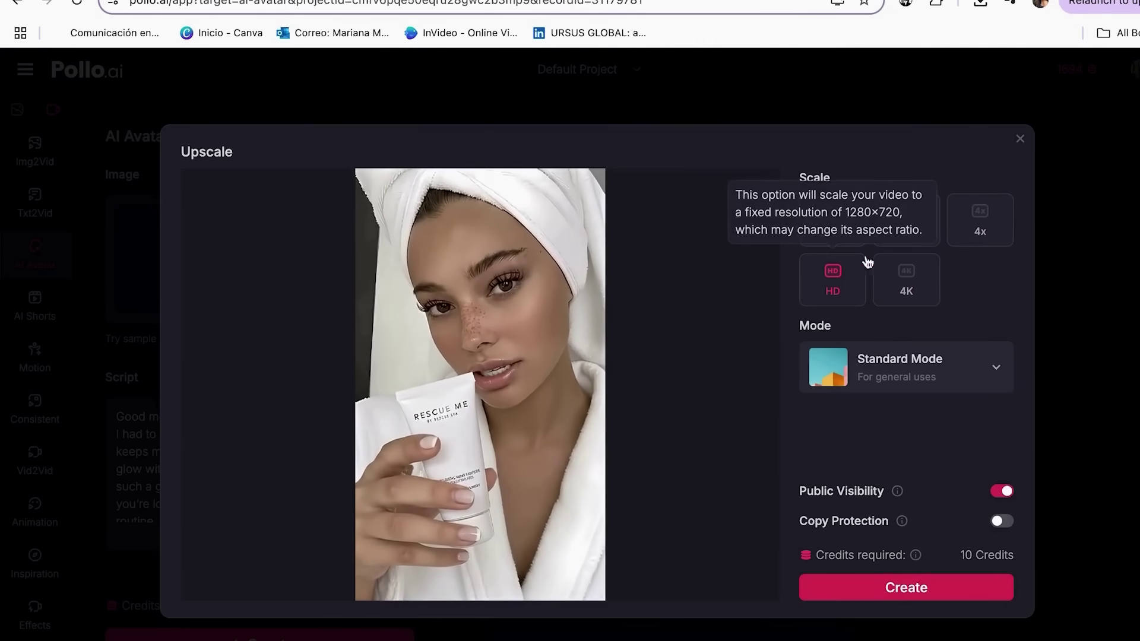
{"action": "left_click", "coordinate": [1020, 138]}
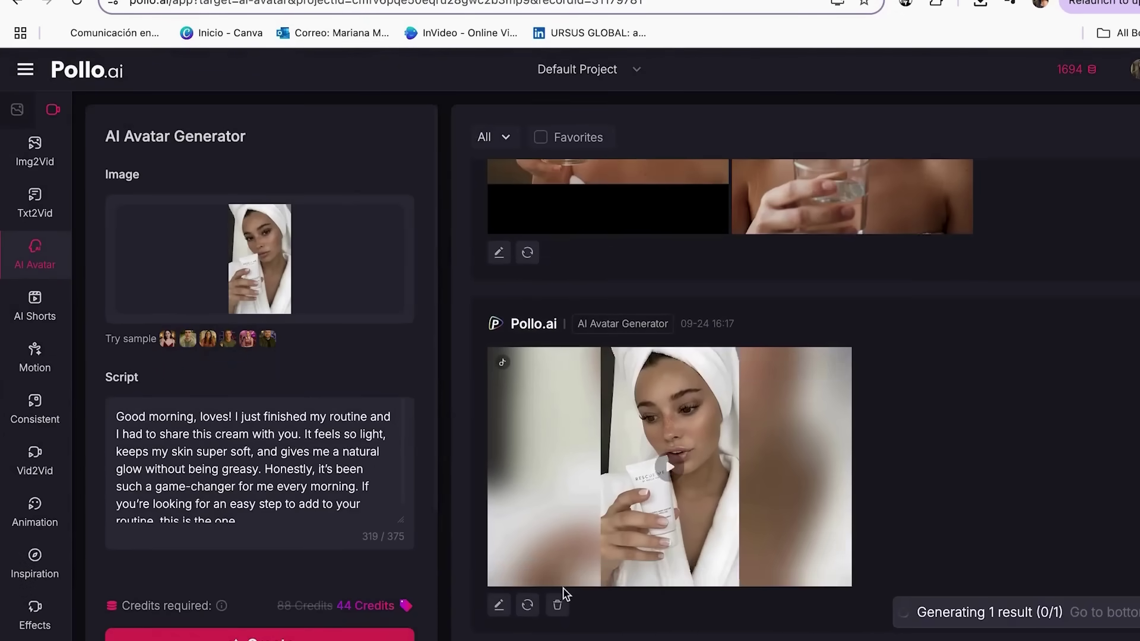
{"action": "left_click", "coordinate": [778, 416]}
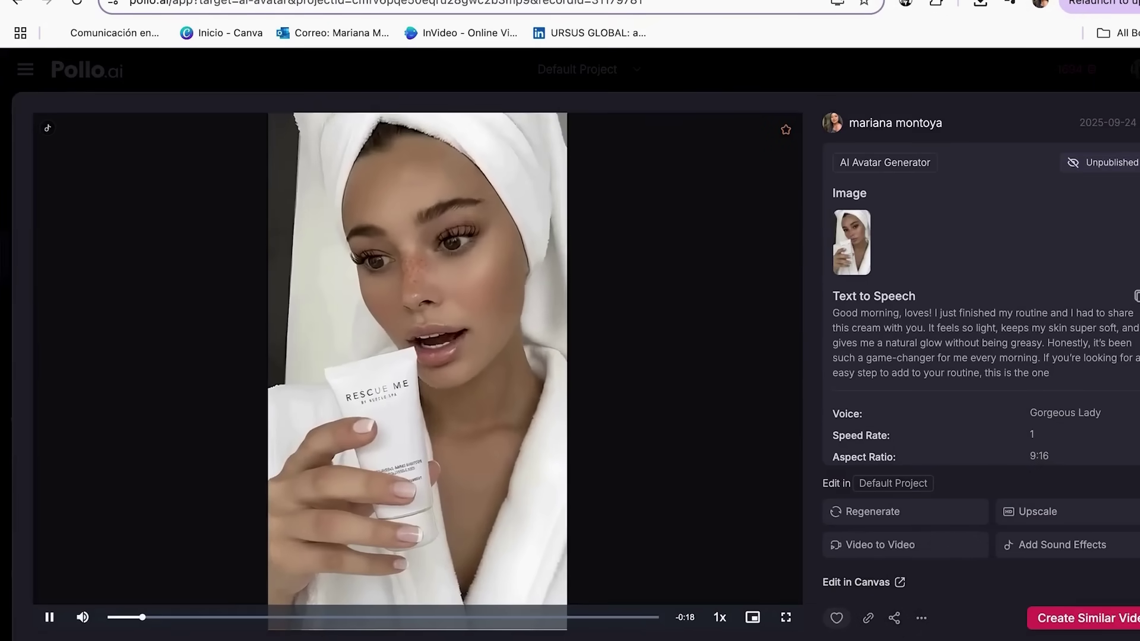
{"action": "key", "text": "Escape"}
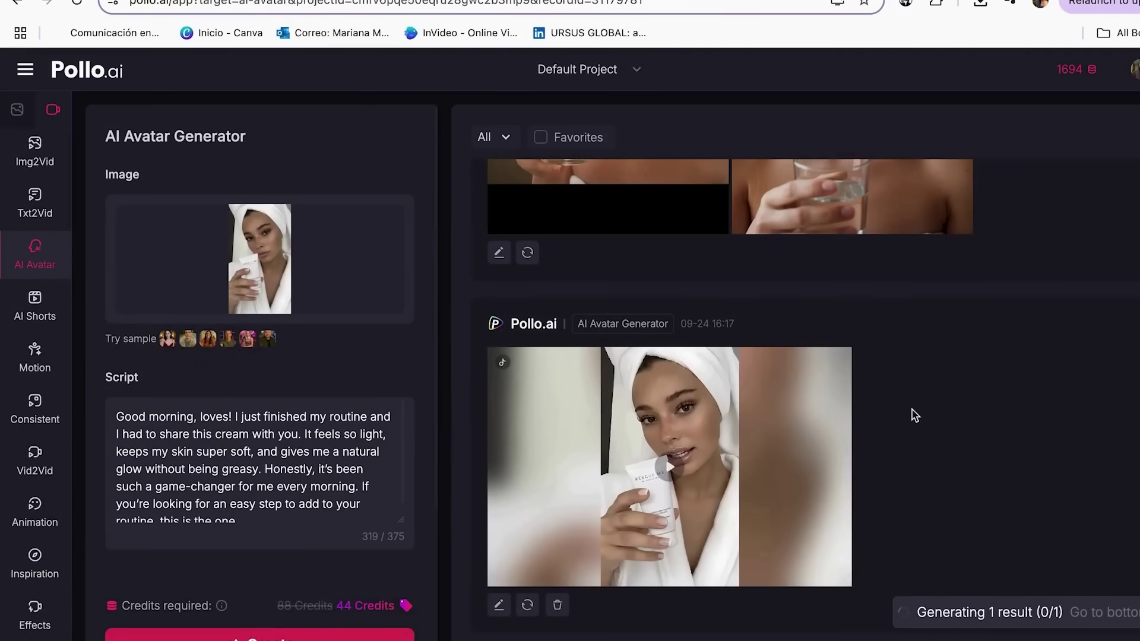